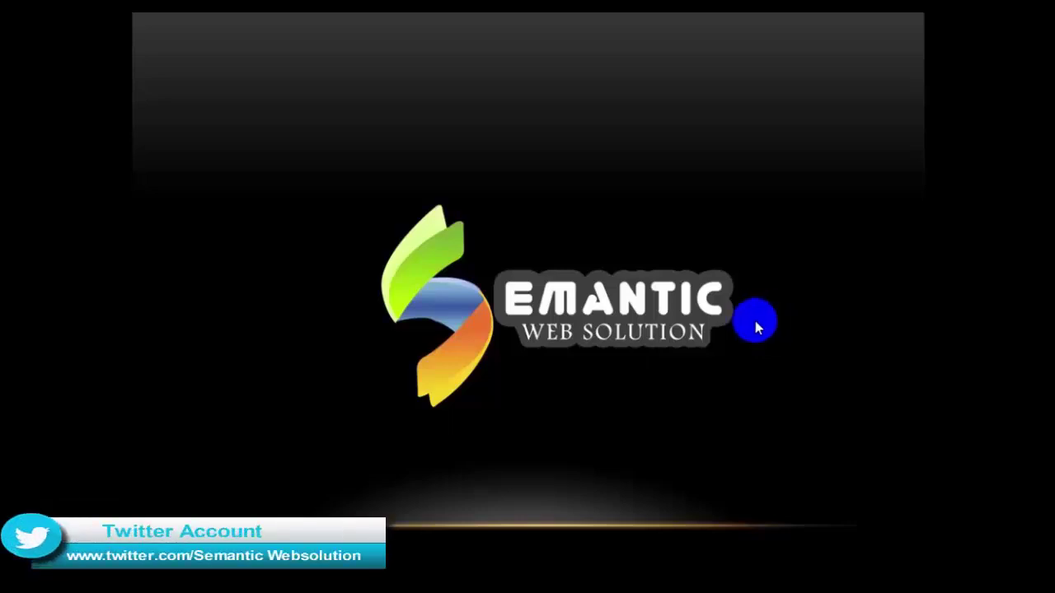
- Leave the PowerPoint slide show, import camtasia recoder.wmv, and drag it onto Track 1
key("Escape")
left_click(984, 18)
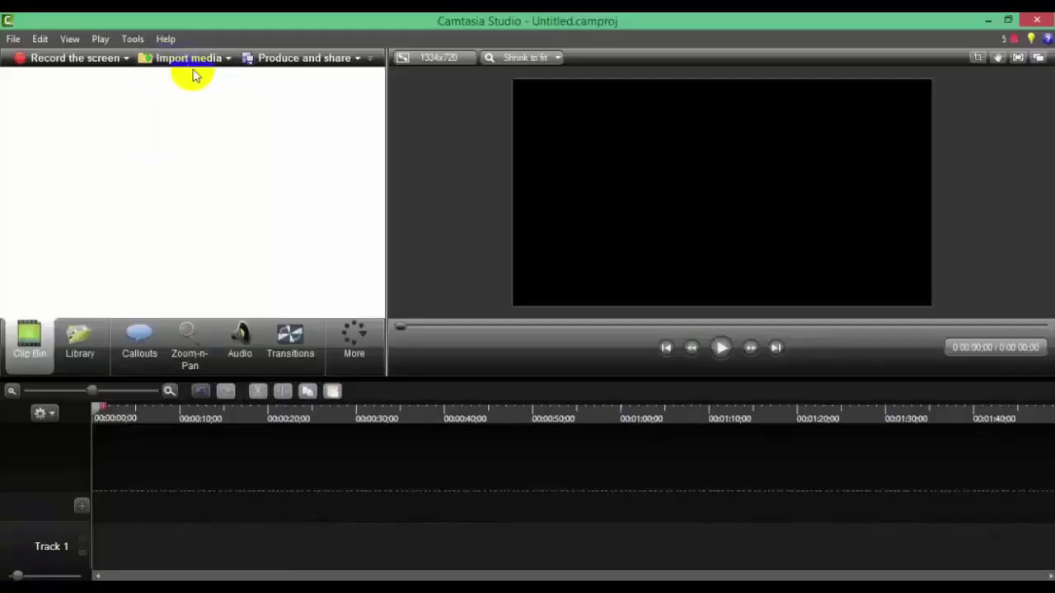
left_click(159, 58)
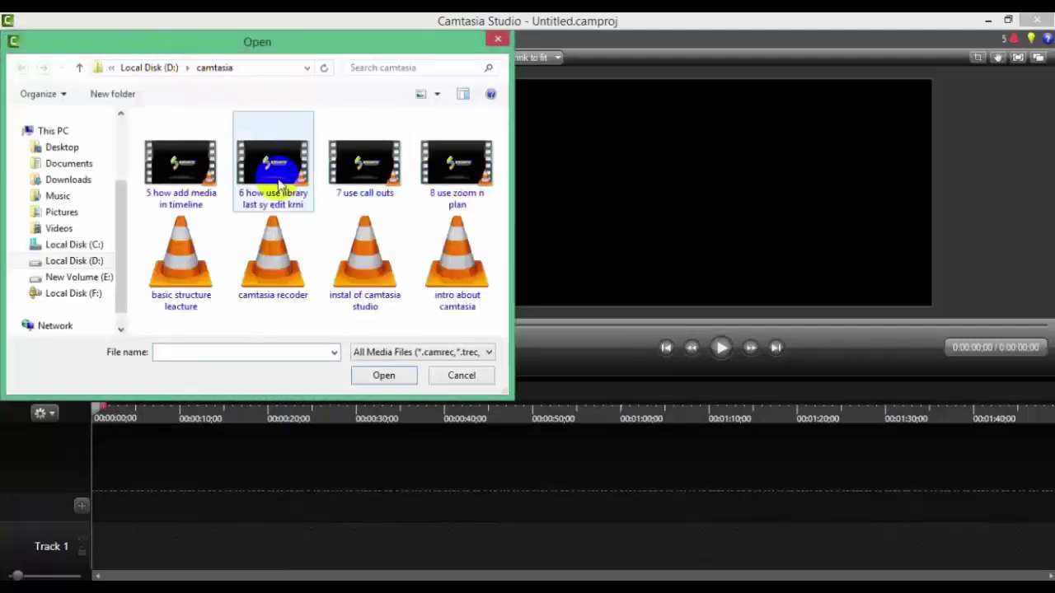
double_click(272, 268)
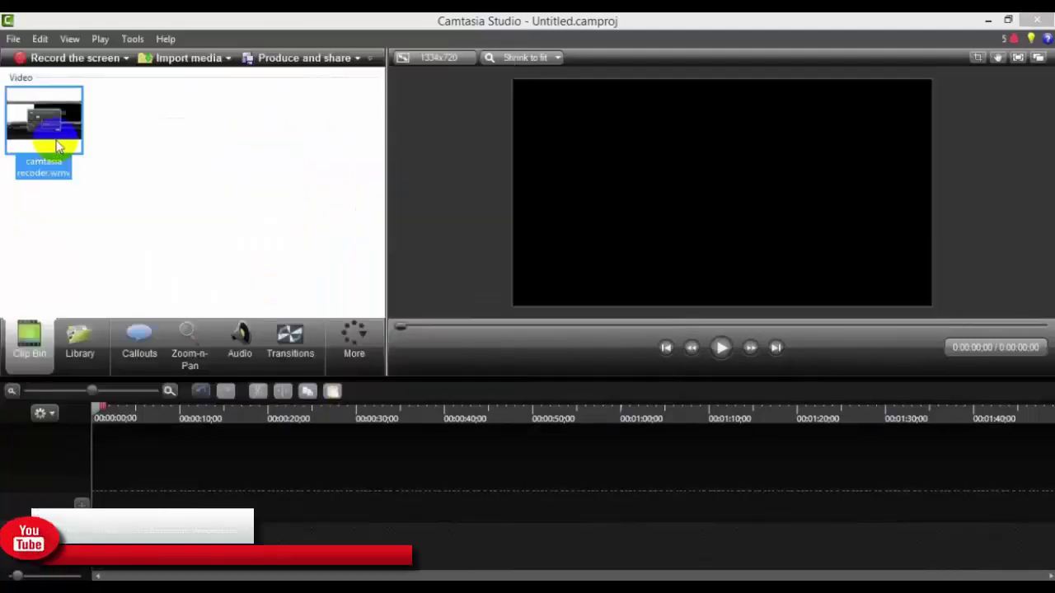
left_click_drag(47, 145, 105, 509)
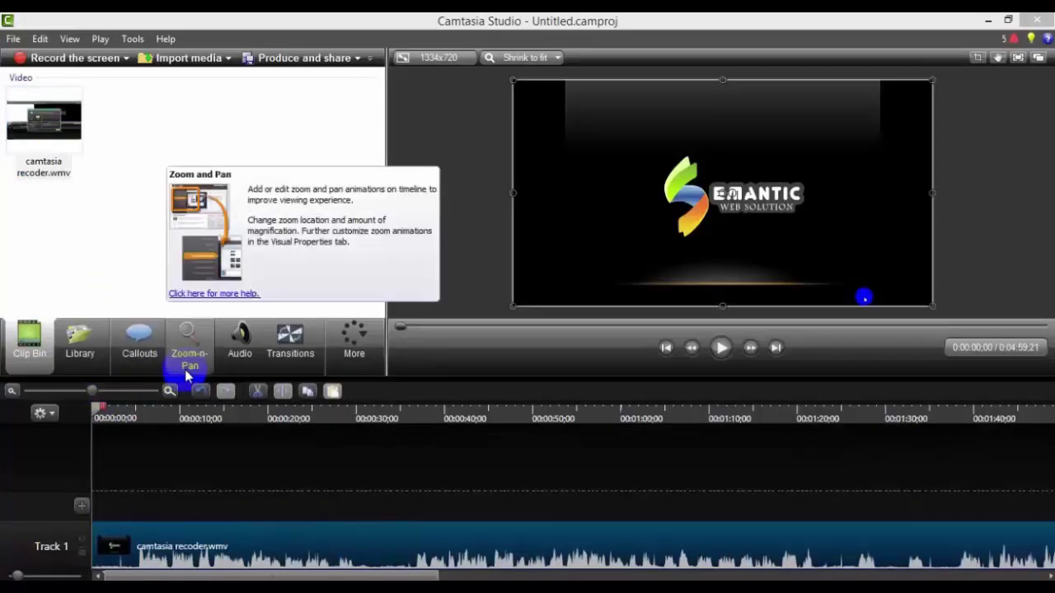
- On the Audio tab, enable volume leveling with Medium variation and enable noise removal
left_click(238, 357)
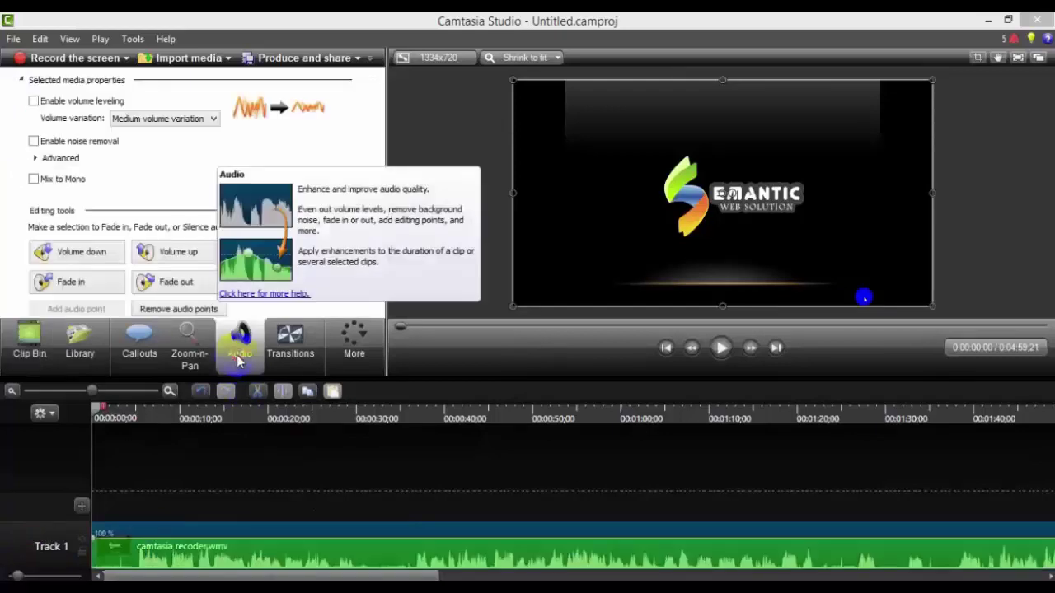
left_click(34, 101)
left_click(175, 119)
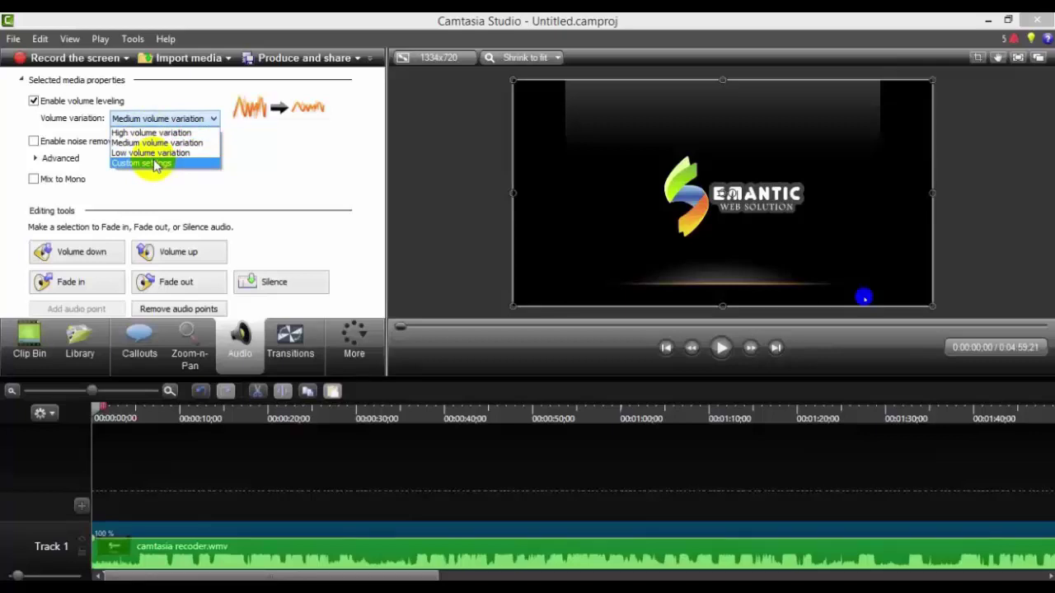
left_click(45, 146)
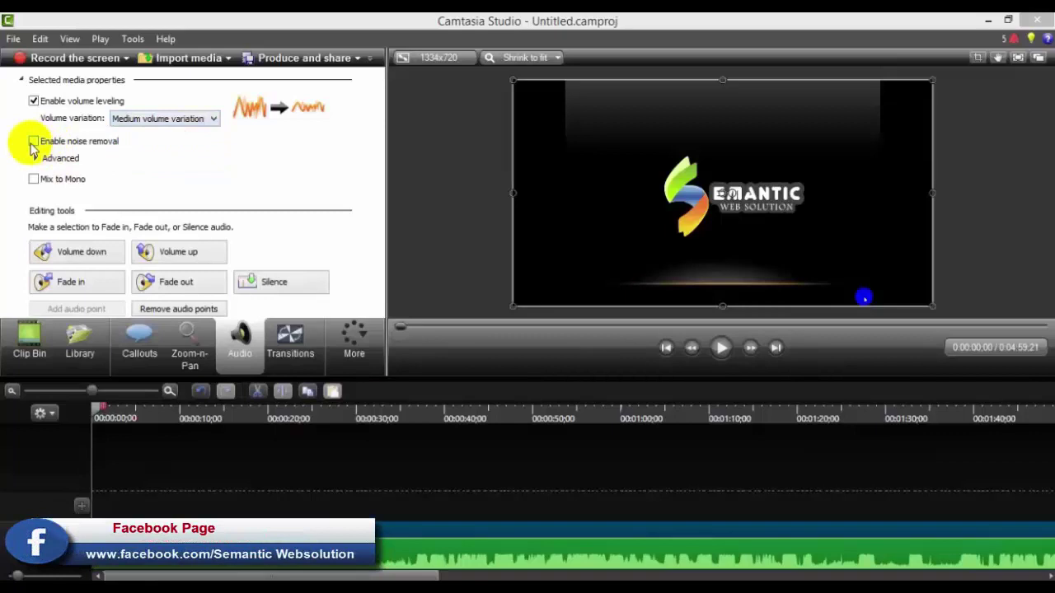
left_click(33, 145)
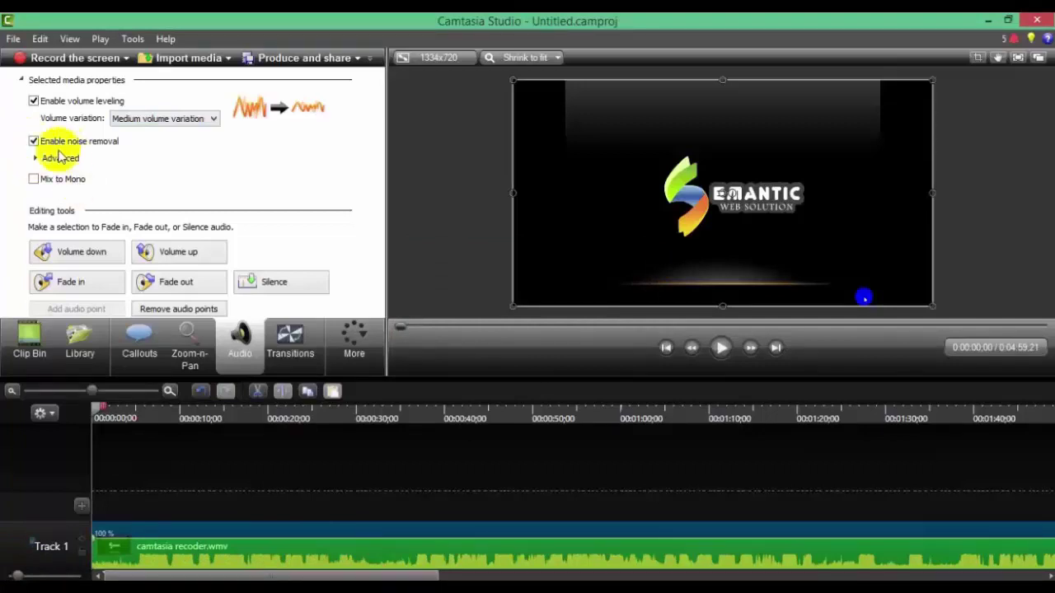
left_click(33, 144)
left_click(34, 143)
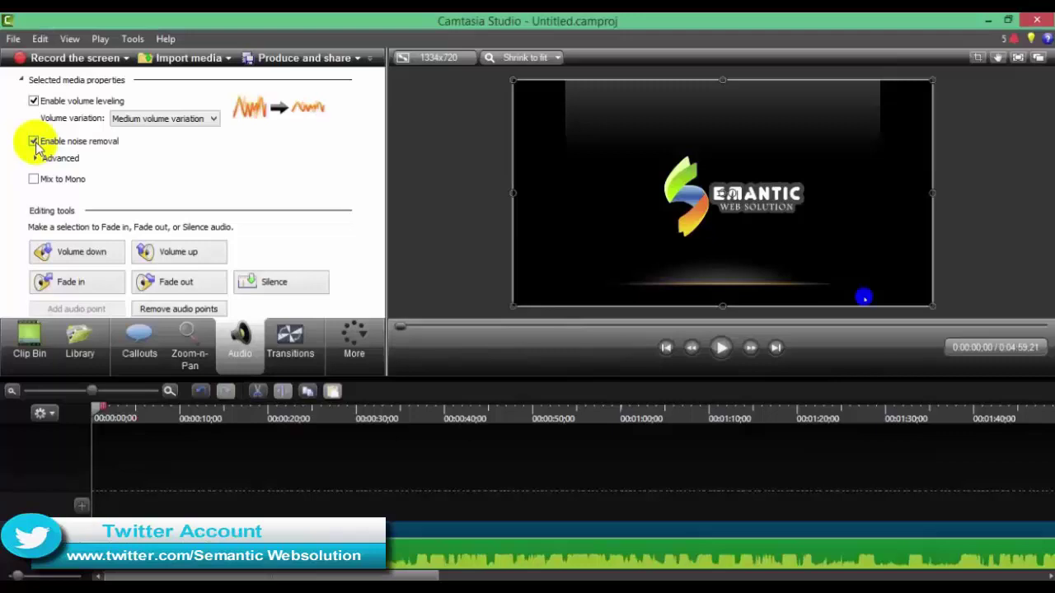
- In the advanced noise removal options, set sensitivity to 60 and enable Remove clipping
left_click(36, 157)
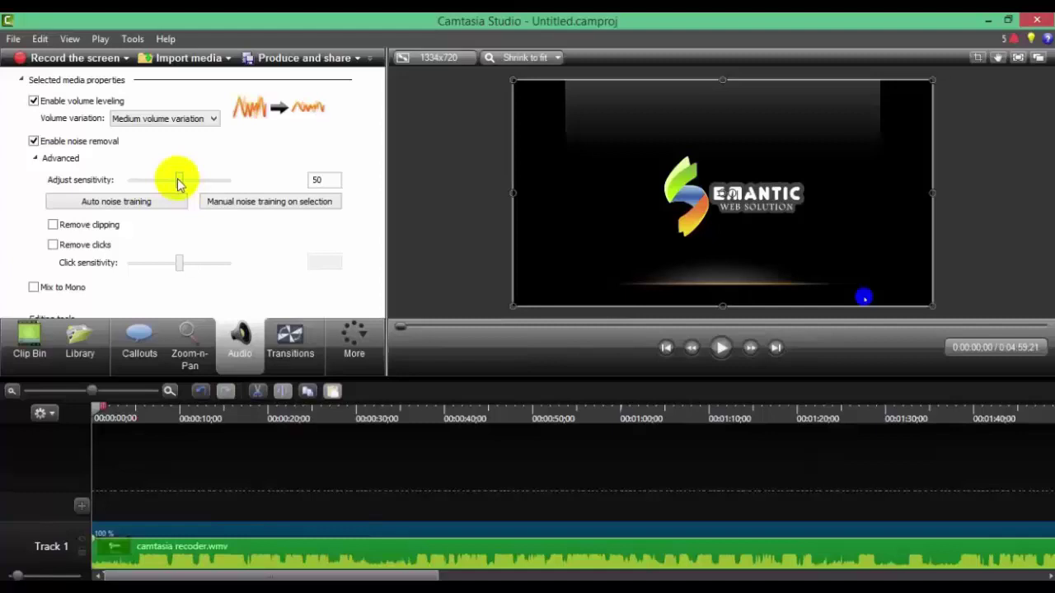
mouse_move(179, 181)
left_mouse_down()
mouse_move(224, 179)
mouse_move(118, 175)
mouse_move(189, 181)
left_mouse_up()
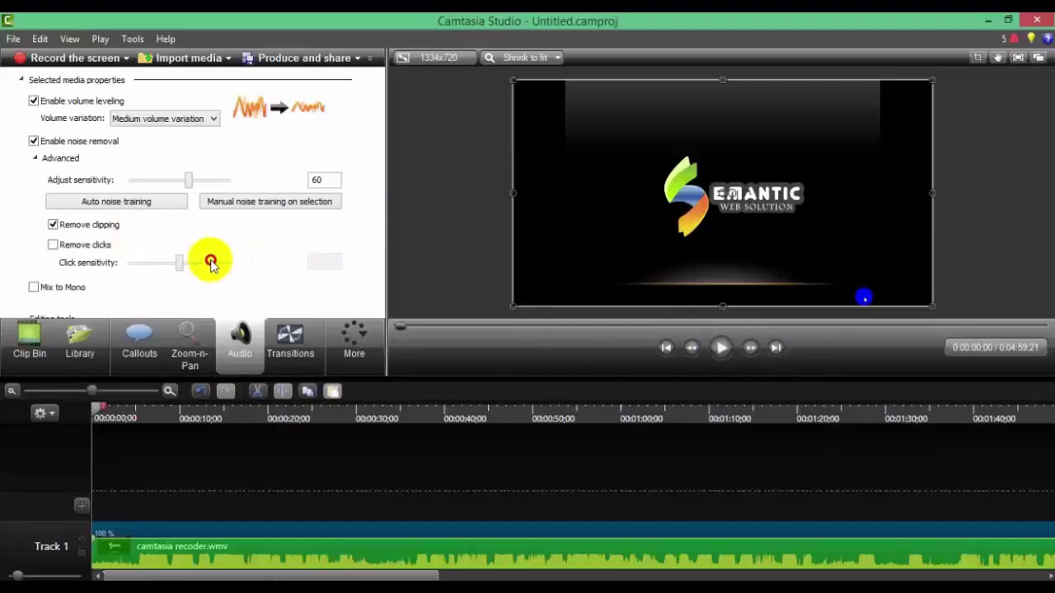
left_click(34, 159)
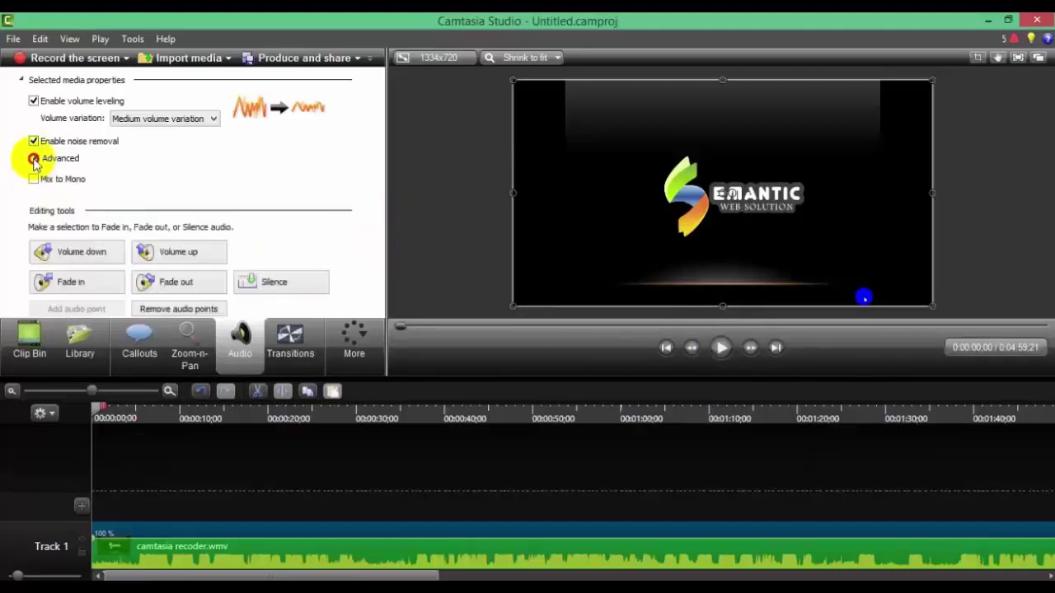
- Lower the clip's volume three steps, then raise it four steps
left_click(113, 254)
left_click(113, 254)
left_click(113, 255)
left_click(150, 253)
left_click(150, 253)
left_click(151, 253)
left_click(151, 254)
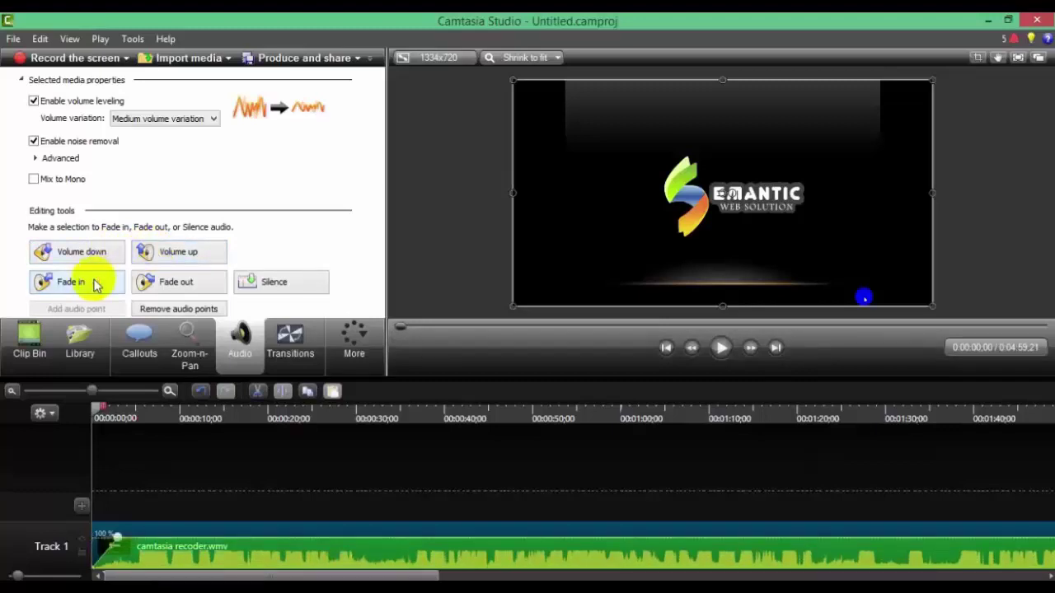
- Add a fade-in at the clip's start and a fade-out at its end
left_click(82, 572)
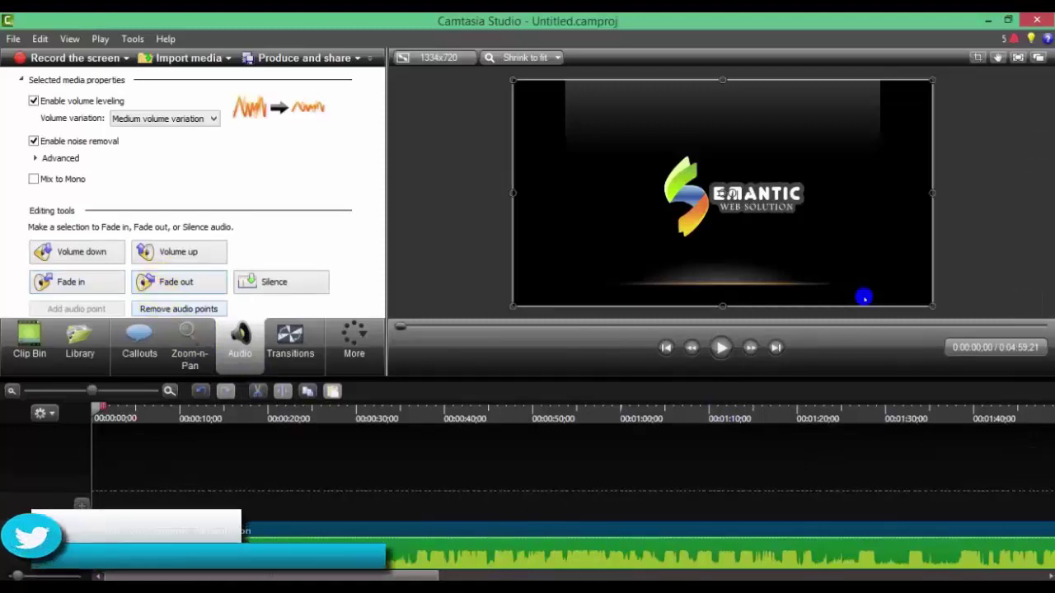
scroll(570, 462, "right", 10)
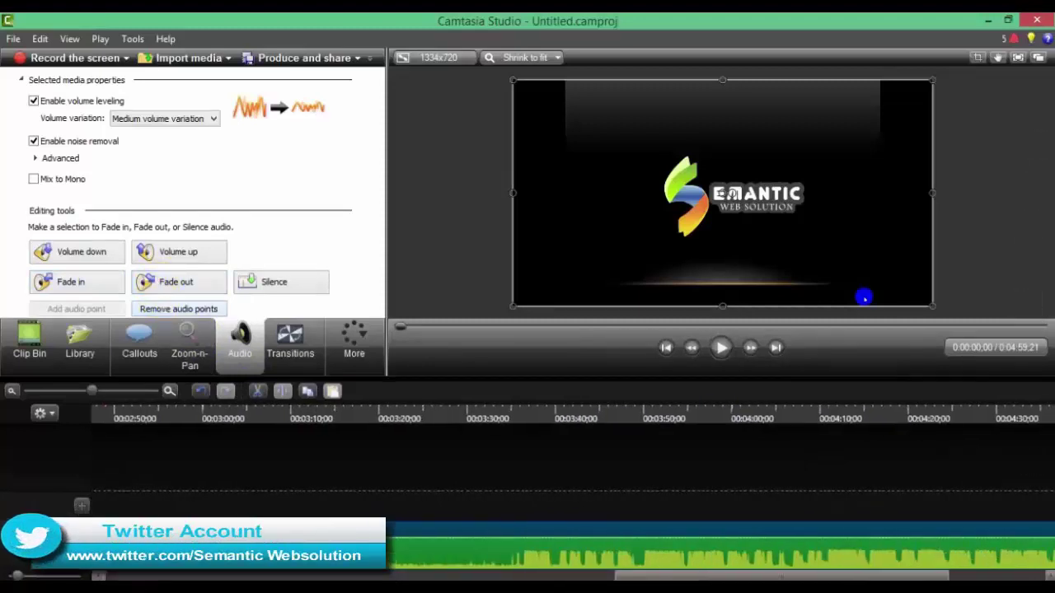
scroll(570, 461, "right", 4)
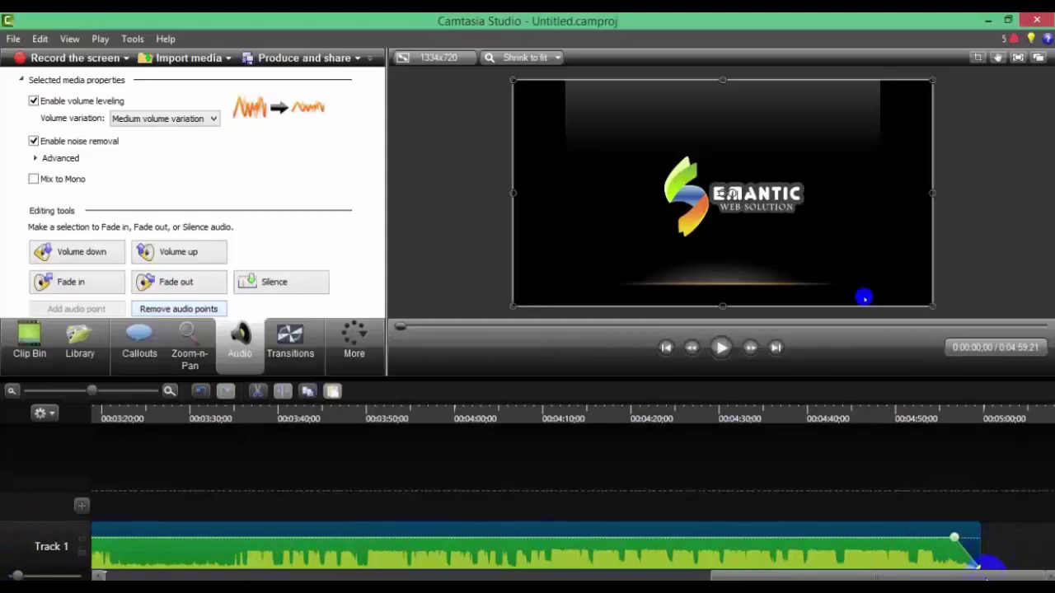
left_click_drag(984, 575, 45, 576)
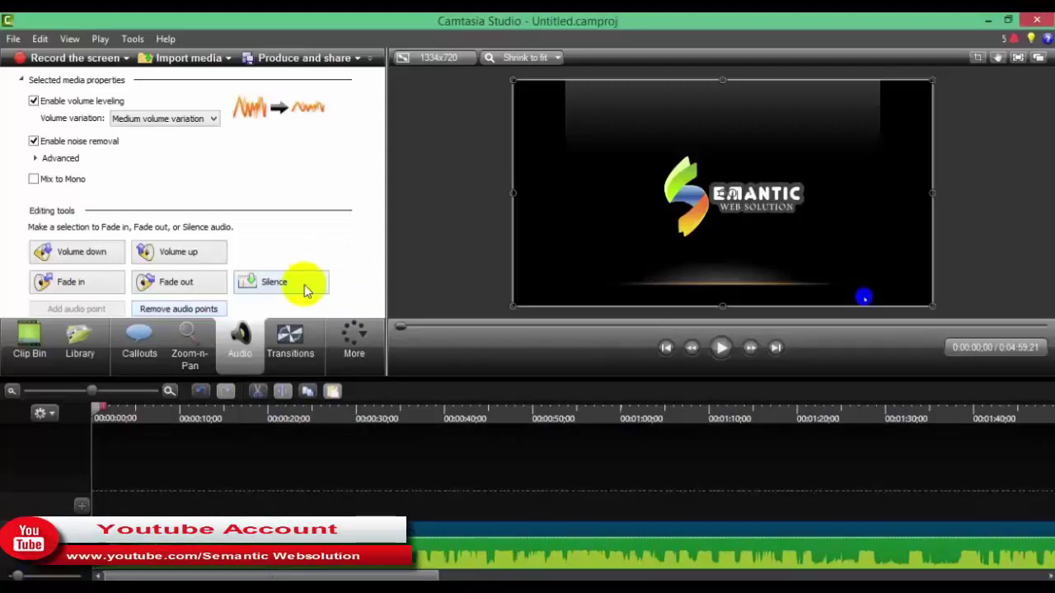
left_click(255, 286)
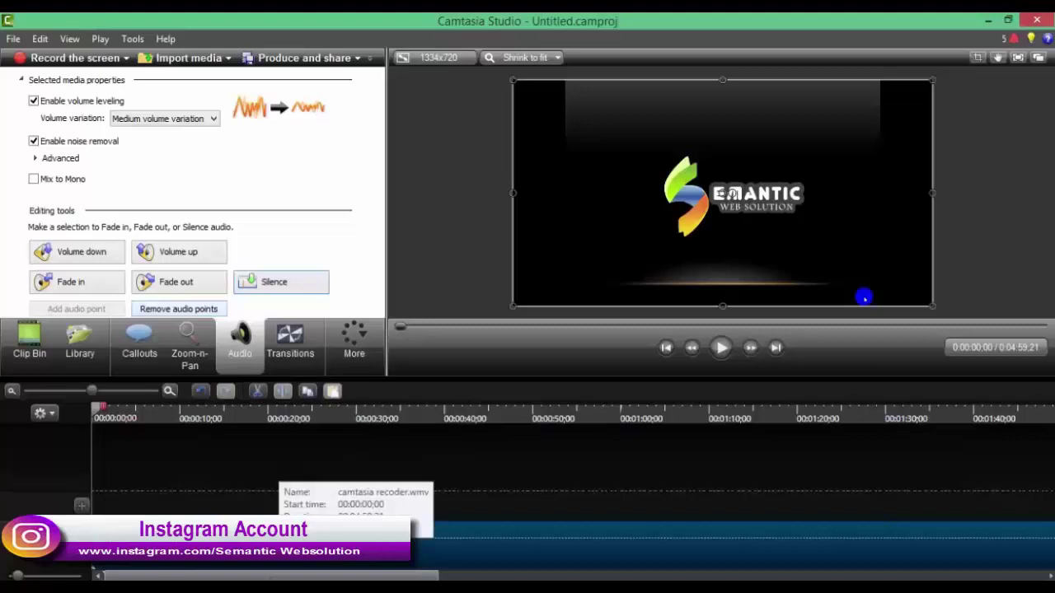
left_click(253, 283)
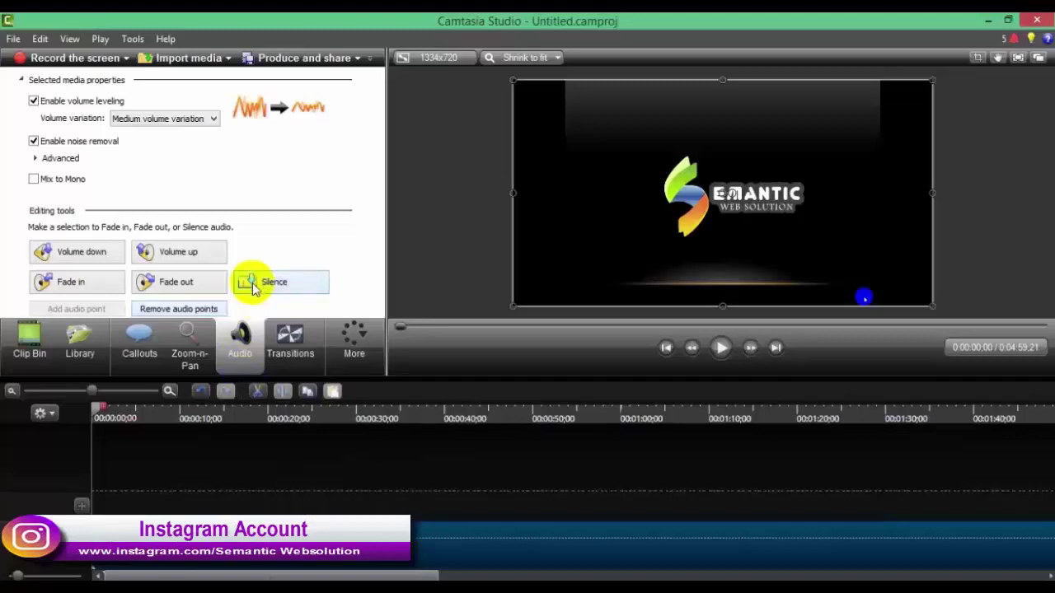
left_click(272, 286)
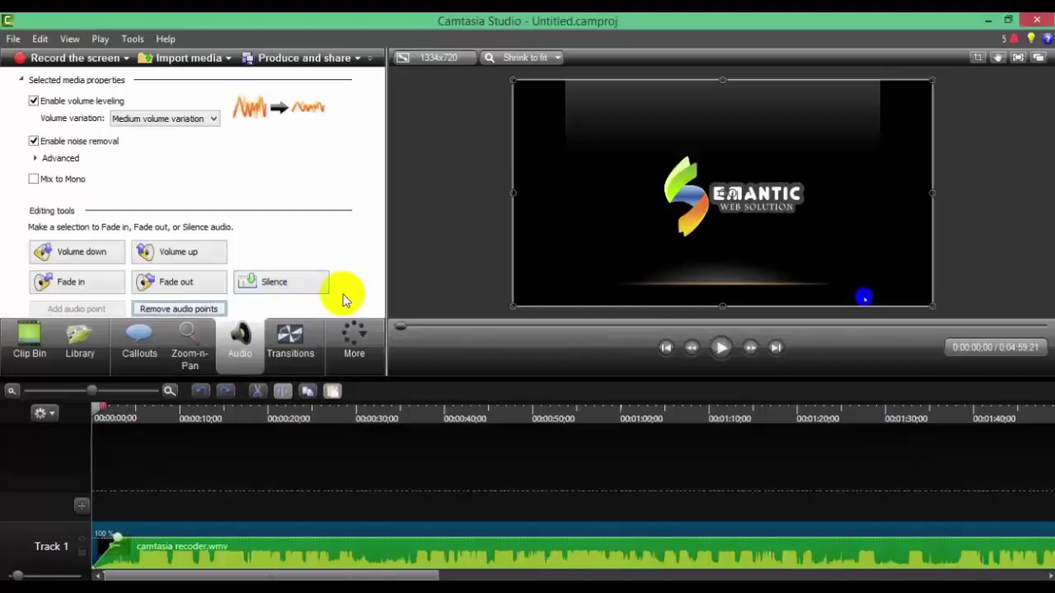
left_click(220, 528)
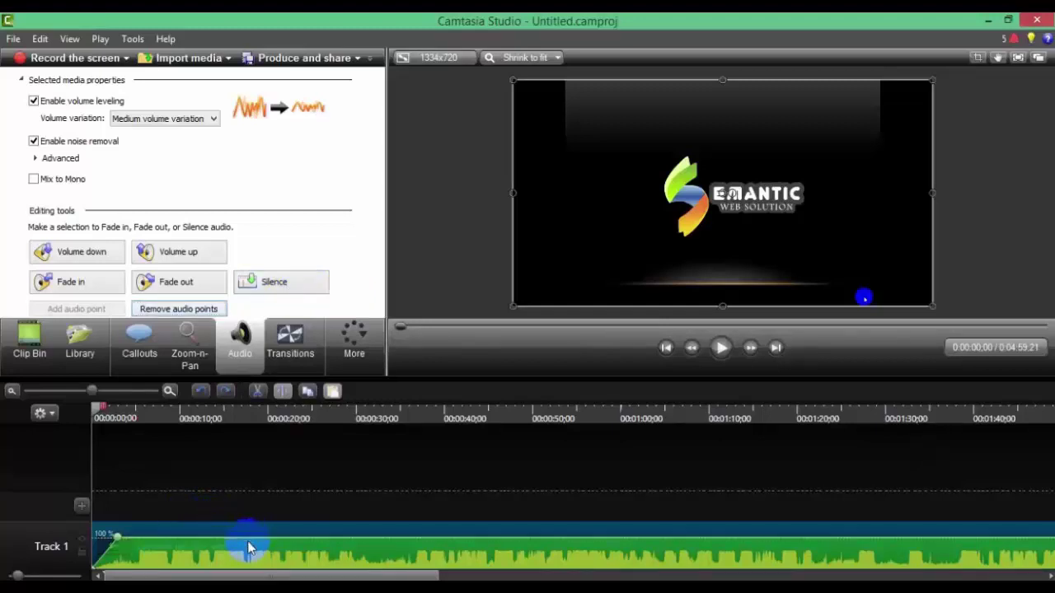
- Drag the clip's volume line up to 500% and turn off Remove clicks in advanced noise removal
left_click_drag(247, 538, 565, 501)
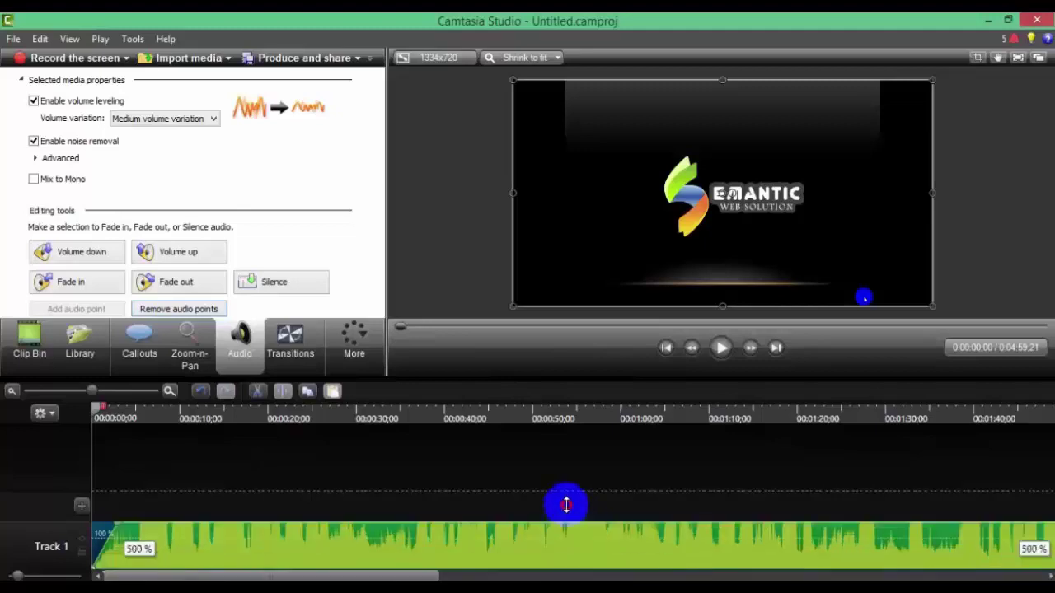
left_click_drag(419, 572, 666, 550)
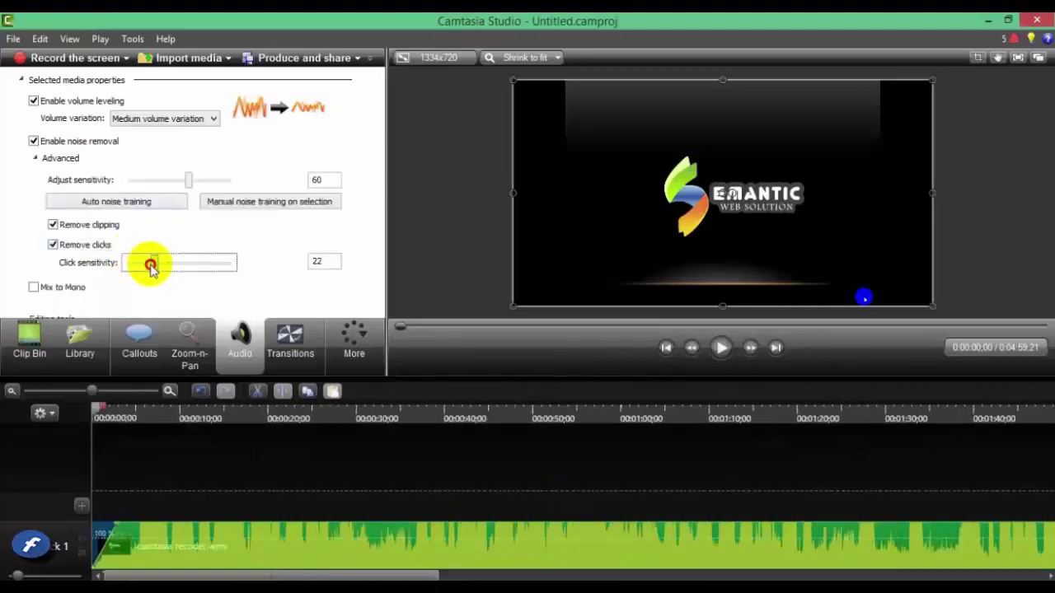
left_click_drag(146, 266, 89, 249)
left_click(53, 244)
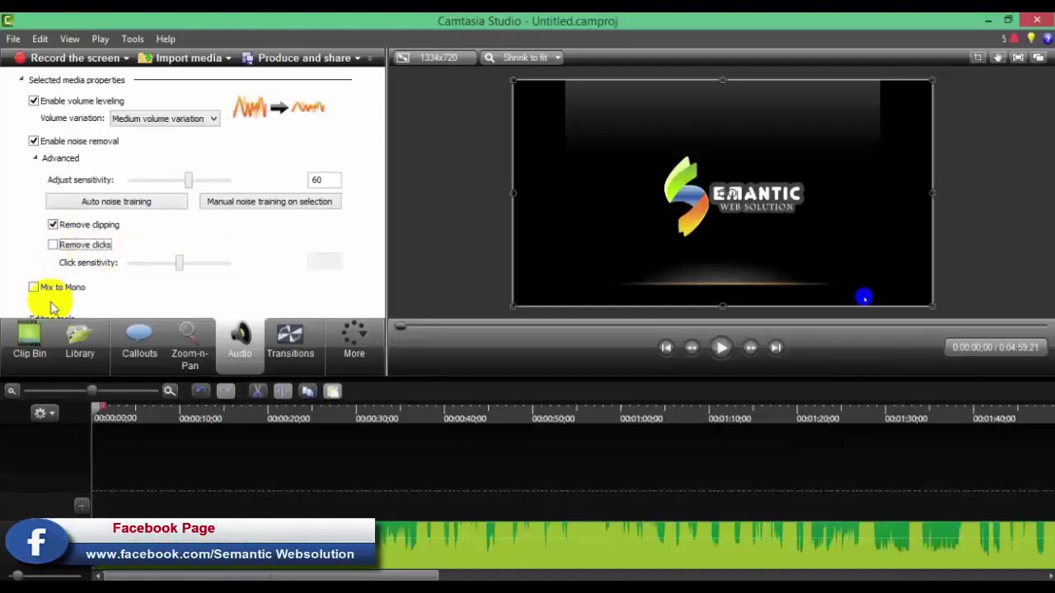
right_click(379, 541)
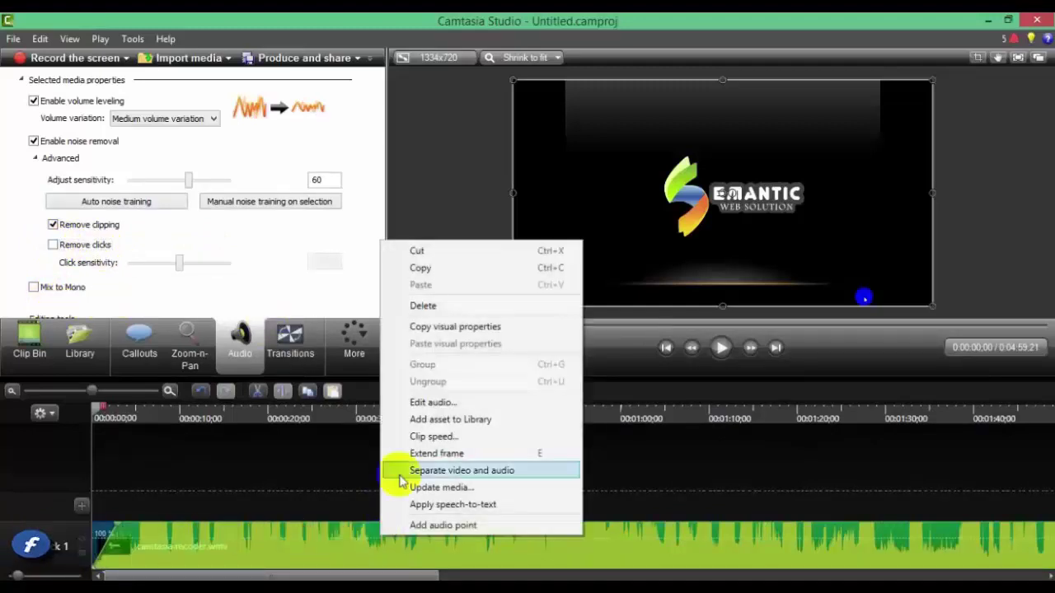
left_click(431, 405)
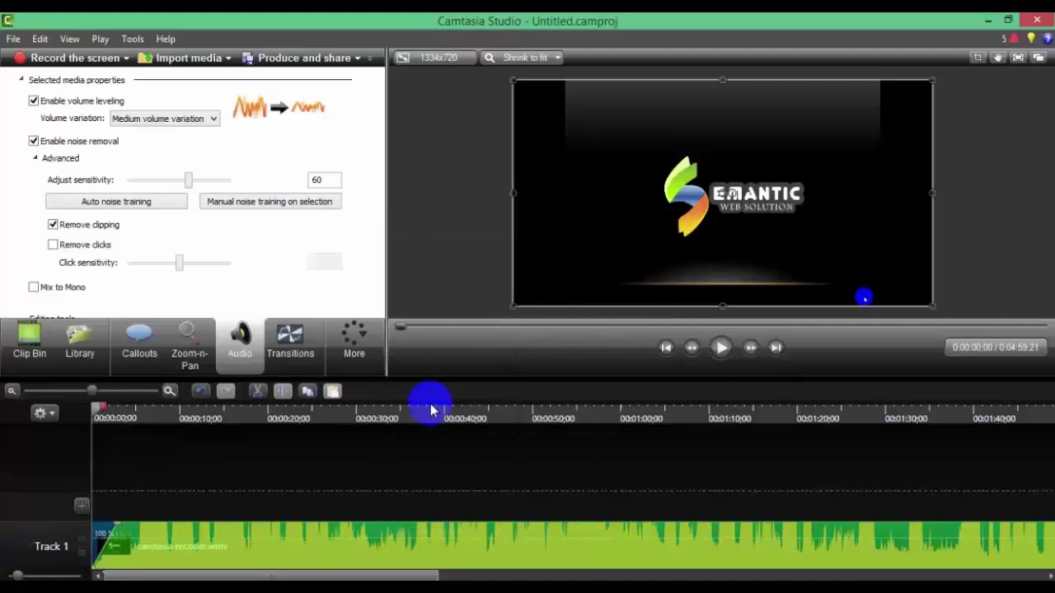
- Set the clip speed to 177% with audio replaced by silence, shortening it to 00:02:49;09
right_click(464, 540)
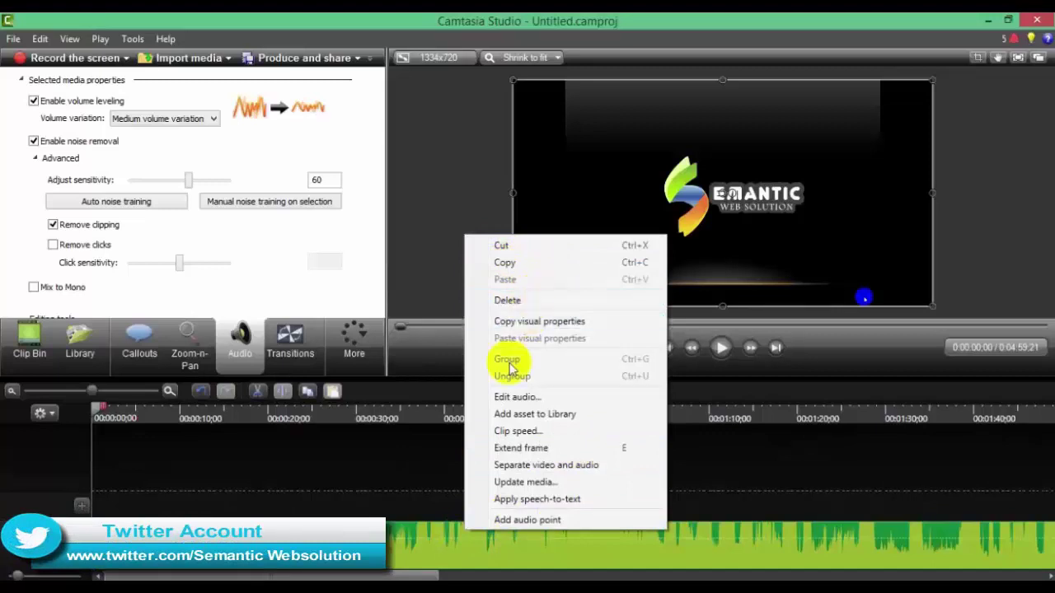
left_click(512, 432)
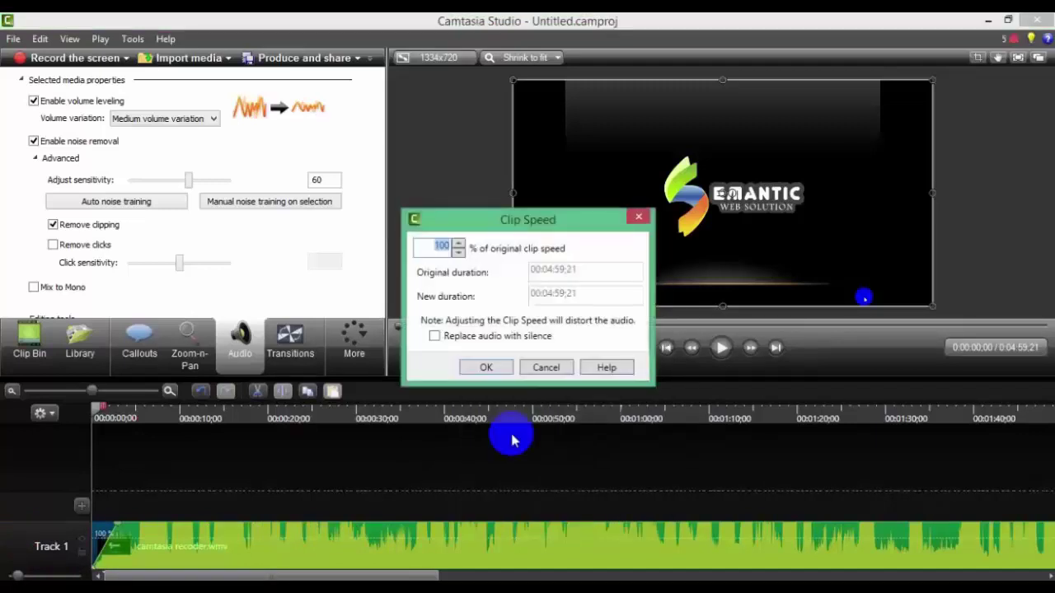
left_click(458, 246)
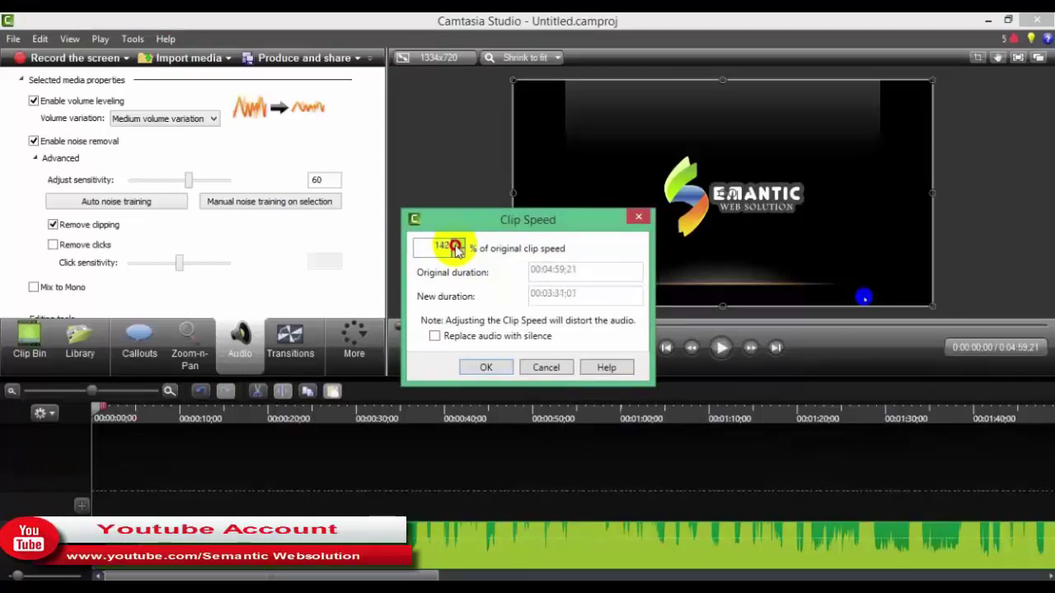
left_click(456, 246)
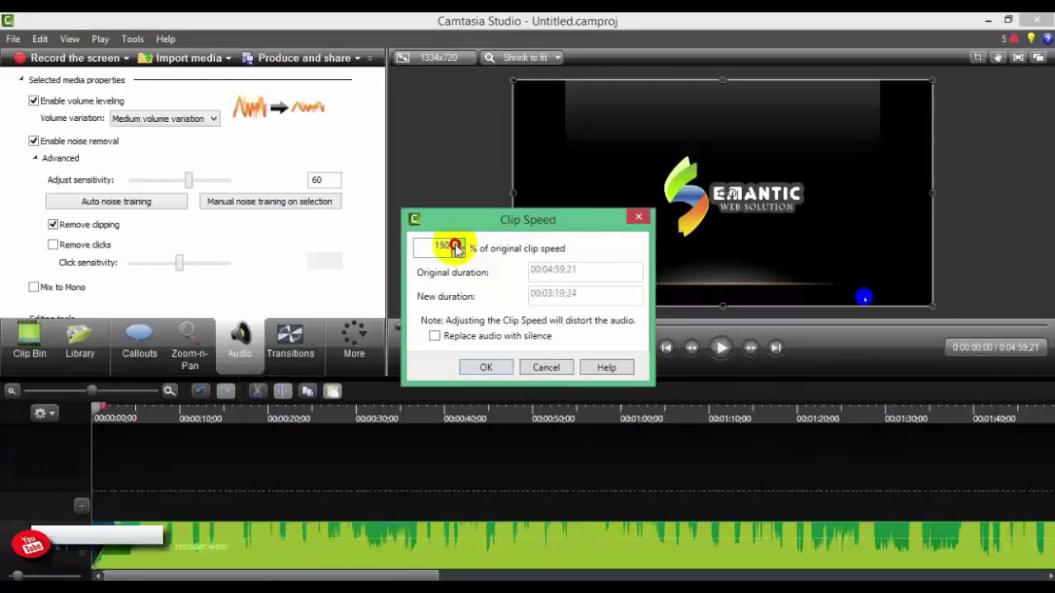
left_click(458, 252)
left_click(434, 336)
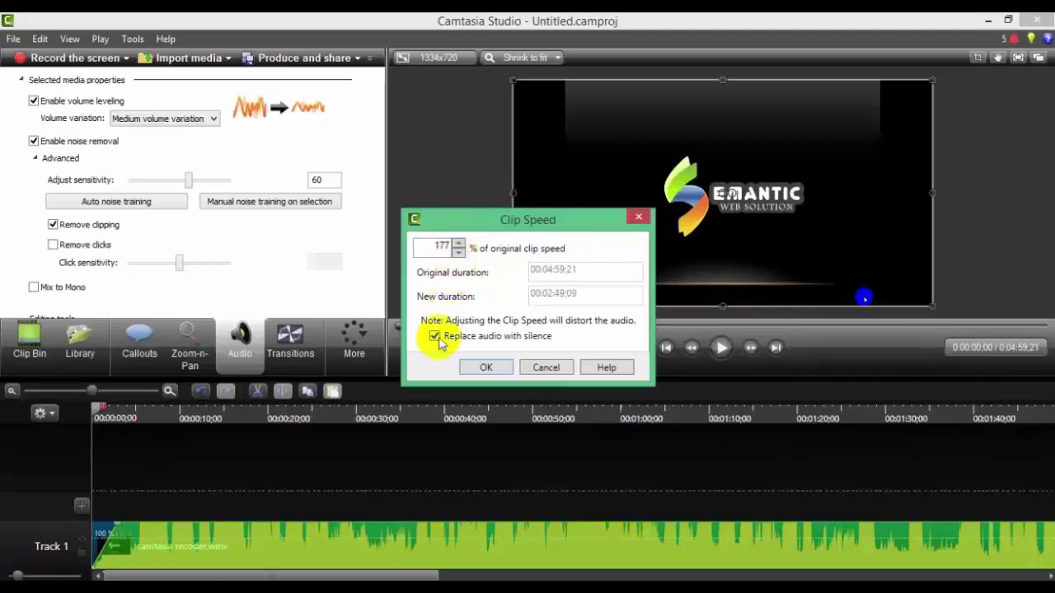
left_click(493, 368)
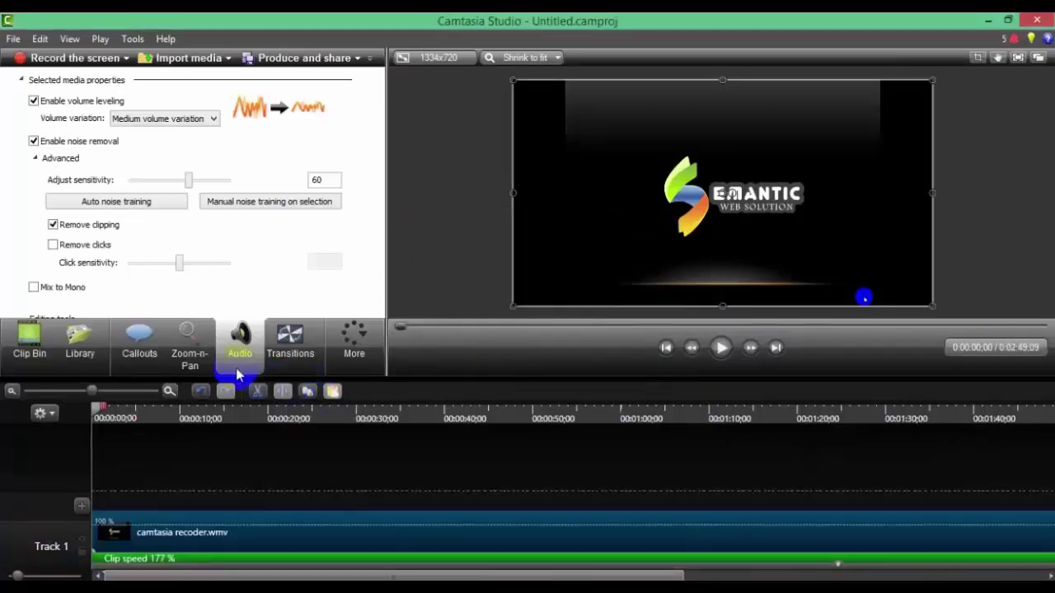
- Separate the clip's video and audio so the audio moves to Track 2
right_click(329, 543)
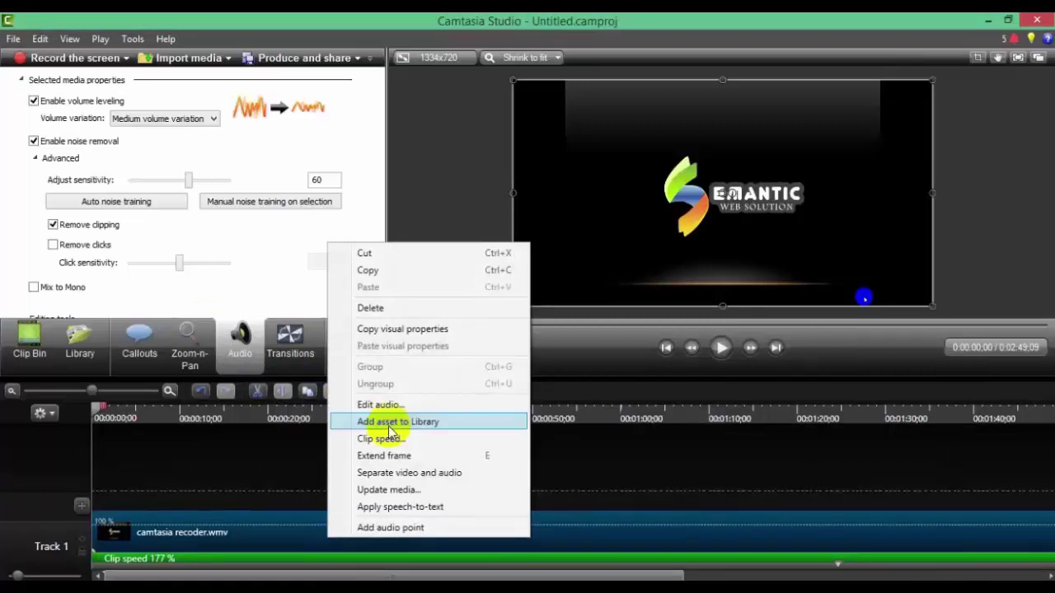
left_click(420, 478)
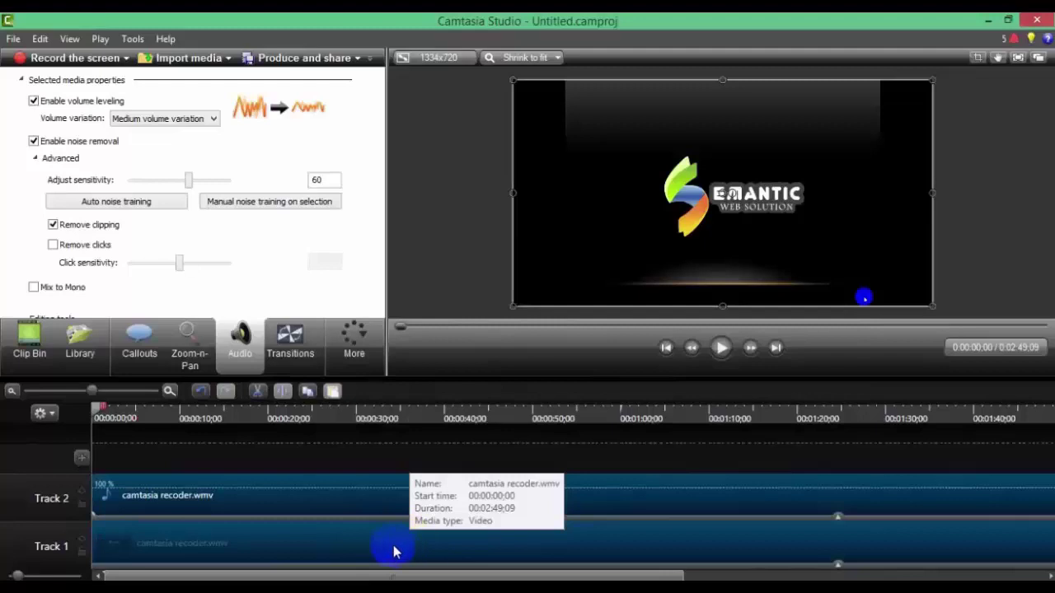